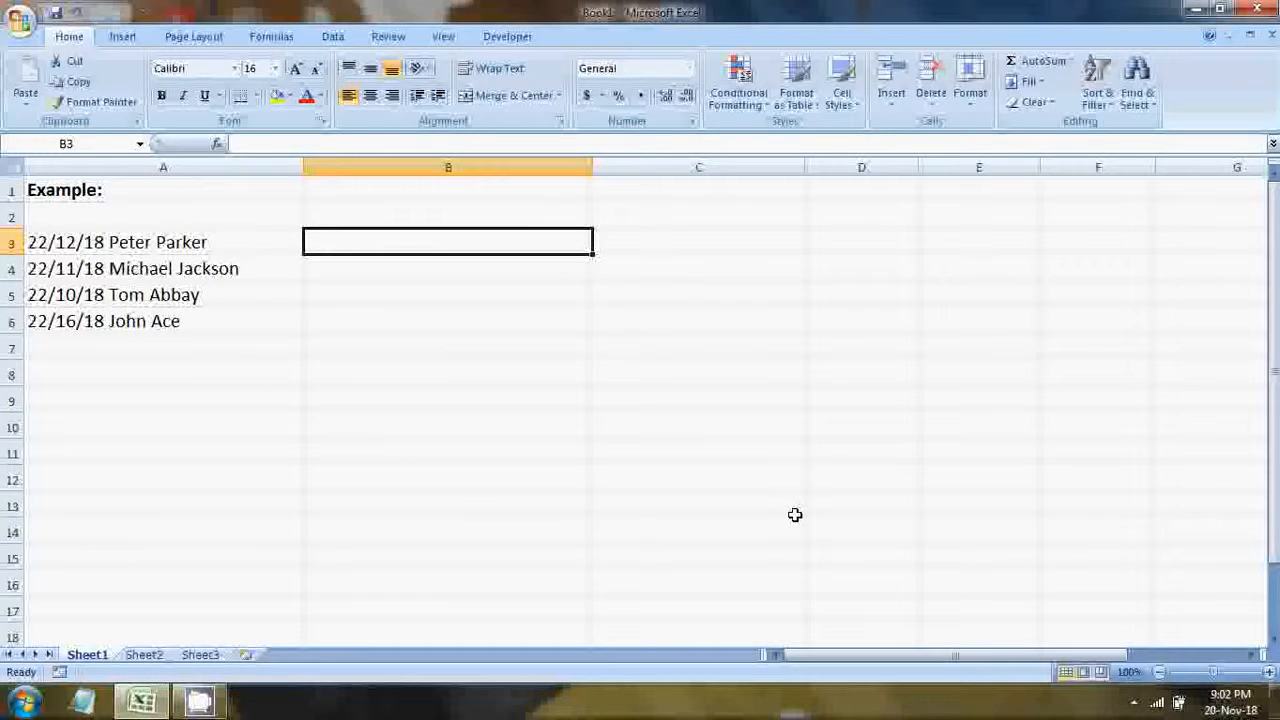
pyautogui.click(585, 512)
pyautogui.click(160, 243)
pyautogui.moveTo(170, 263); pyautogui.dragTo(166, 320)
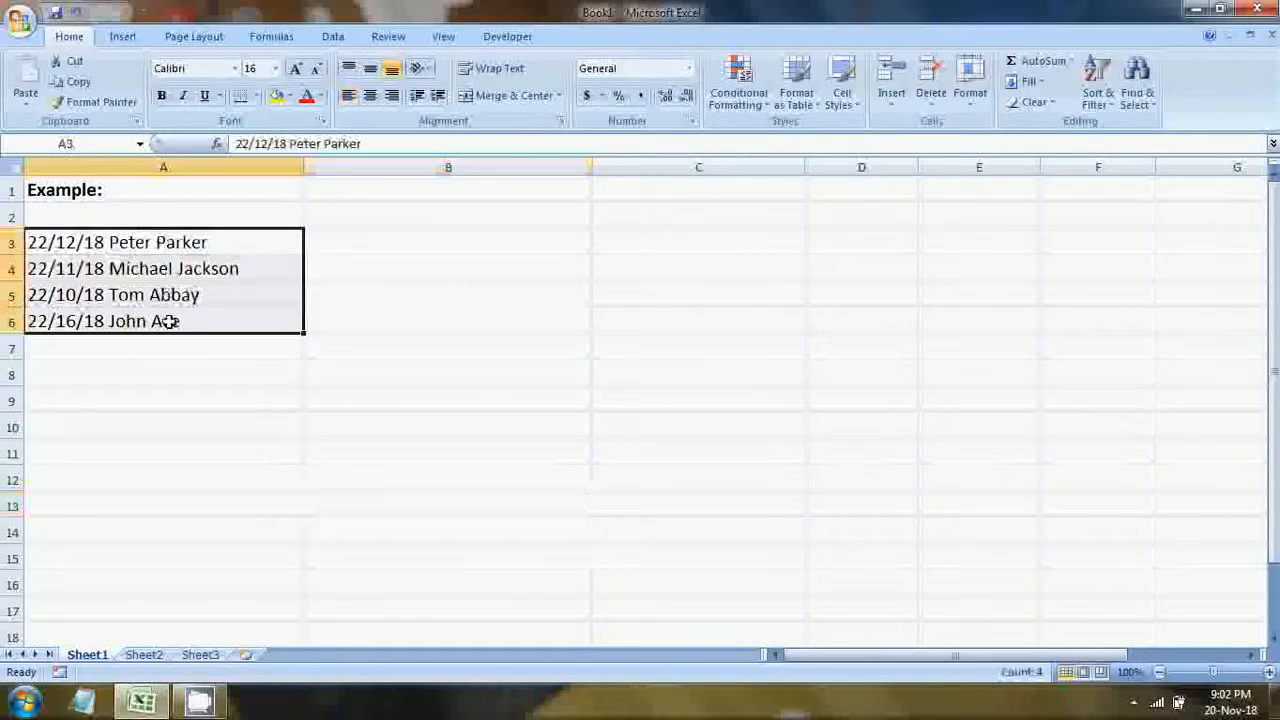
pyautogui.click(131, 246)
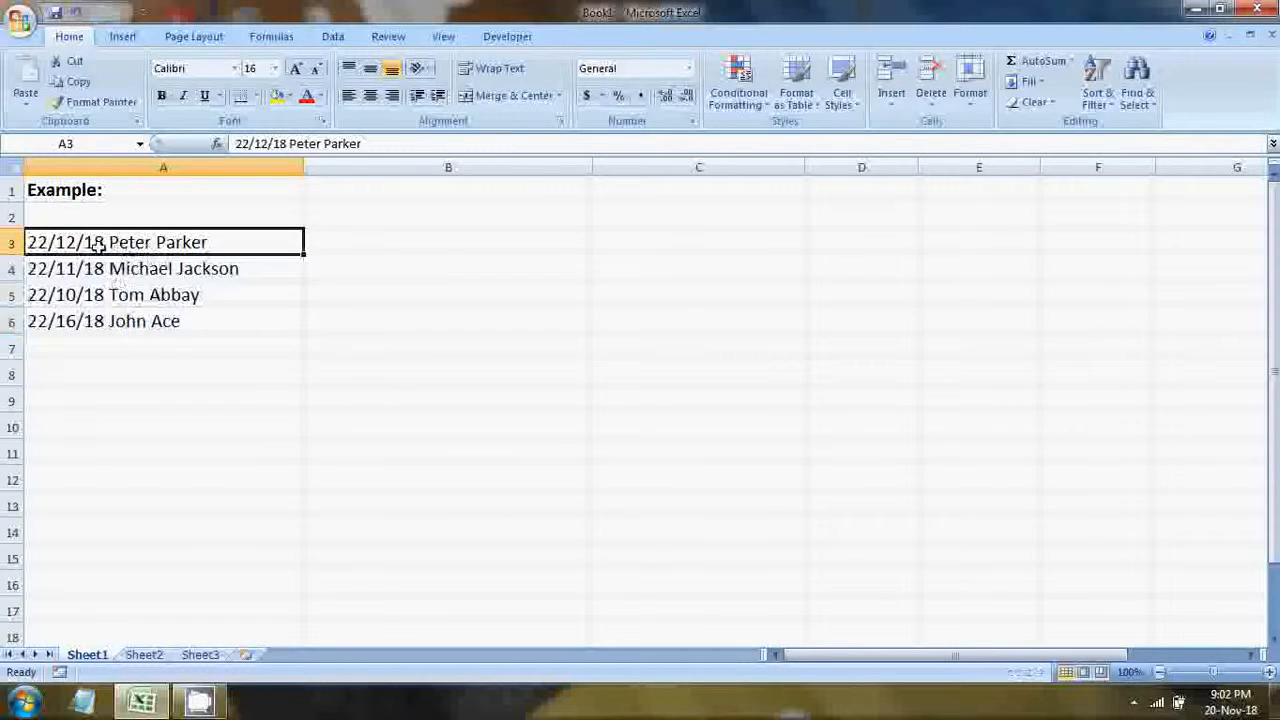
pyautogui.click(88, 266)
pyautogui.click(76, 246)
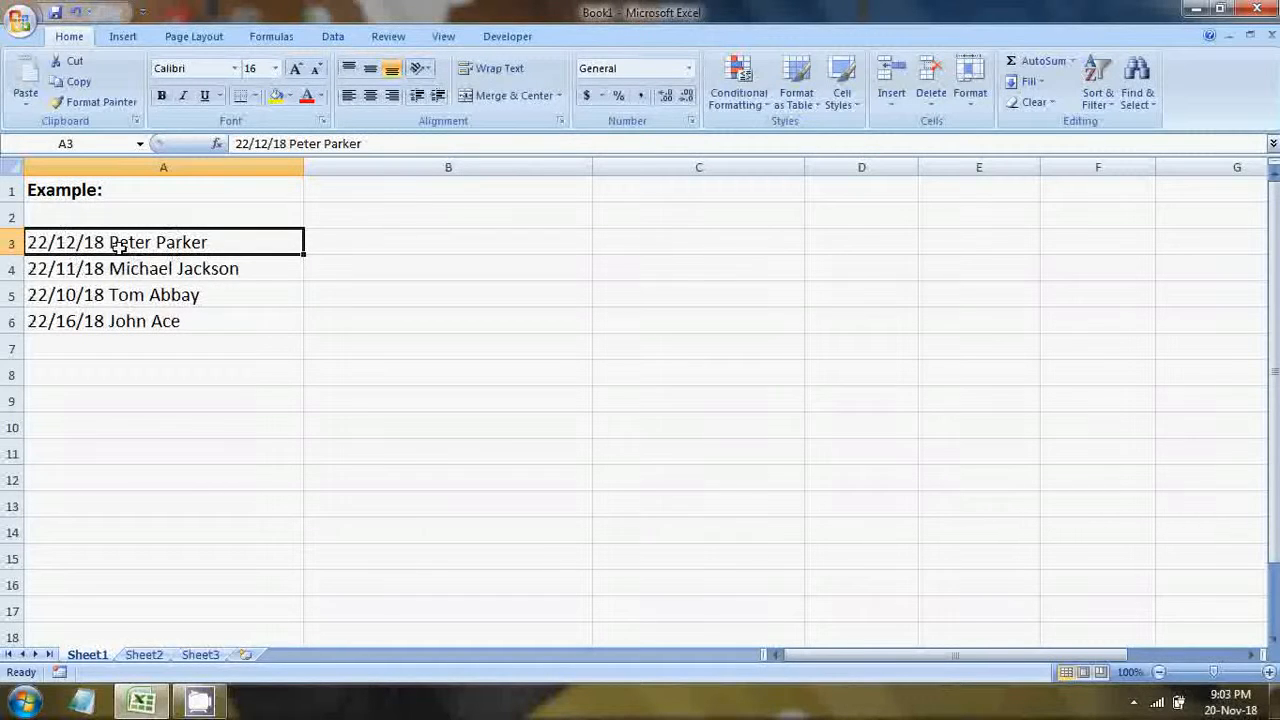
# Step: Begin a MID formula in cell B3 with A3 as its text argument
pyautogui.click(325, 244)
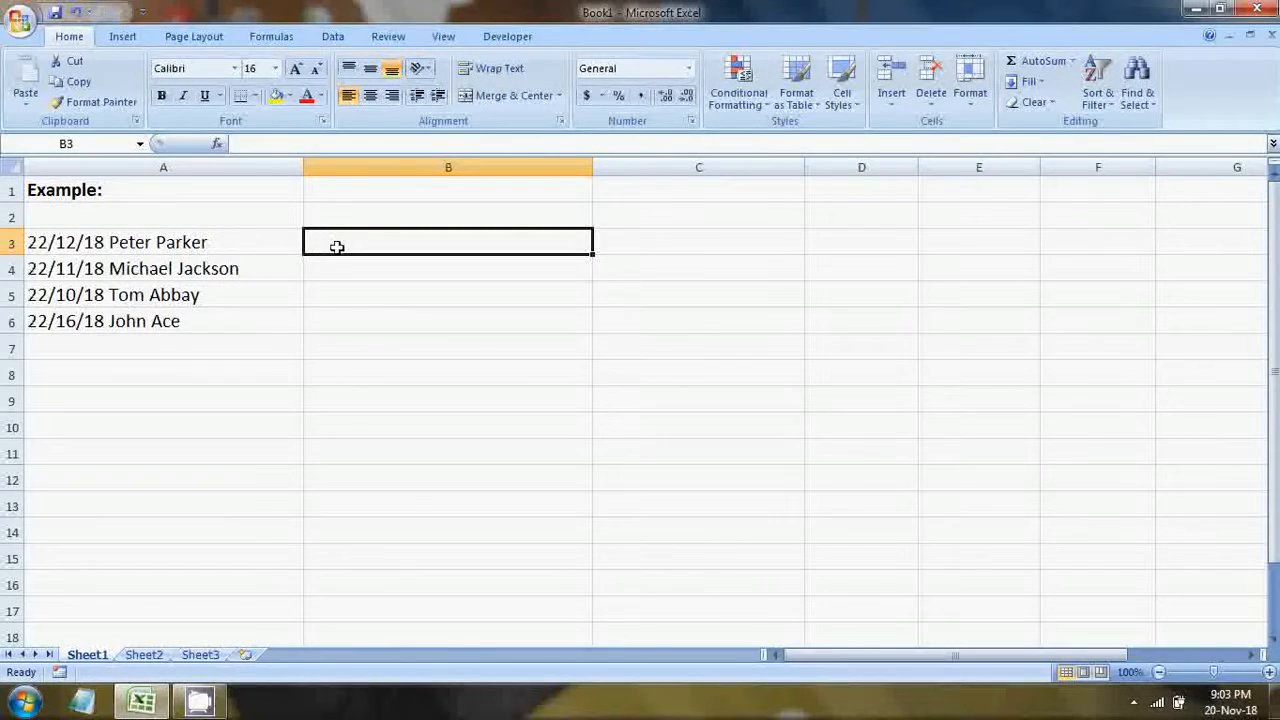
pyautogui.write('=')
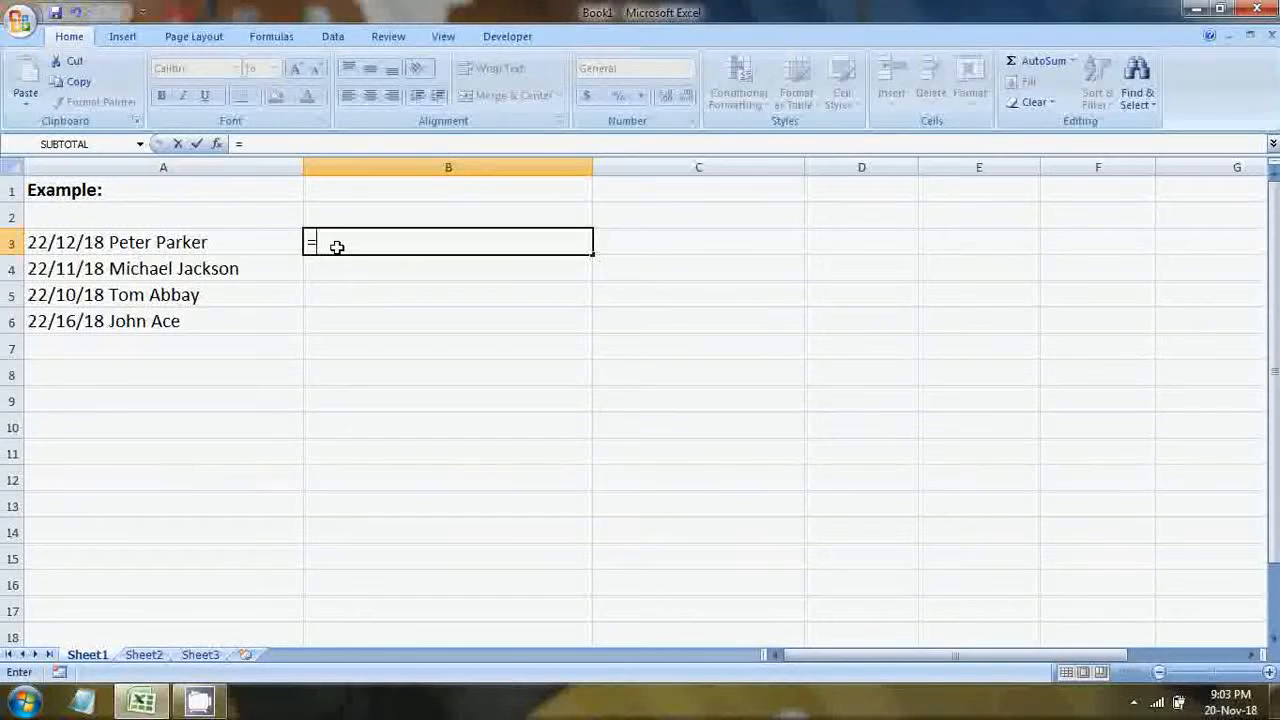
pyautogui.write('mid')
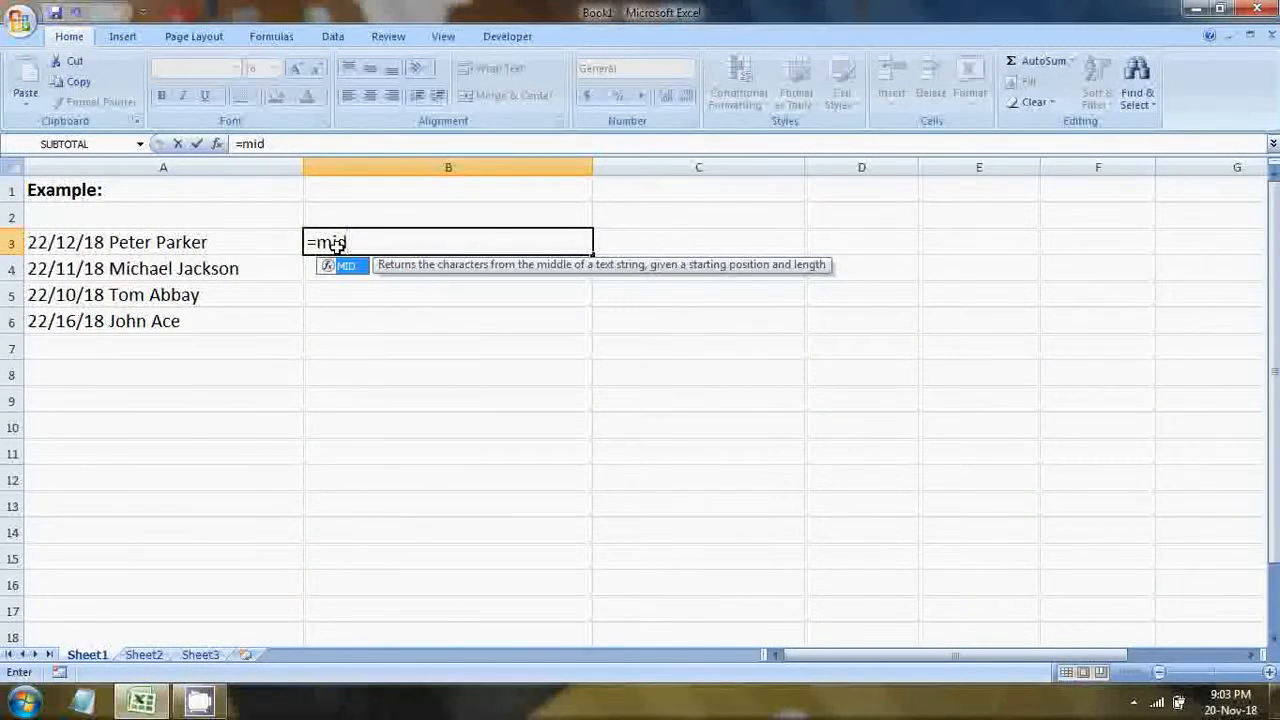
pyautogui.press('Tab')
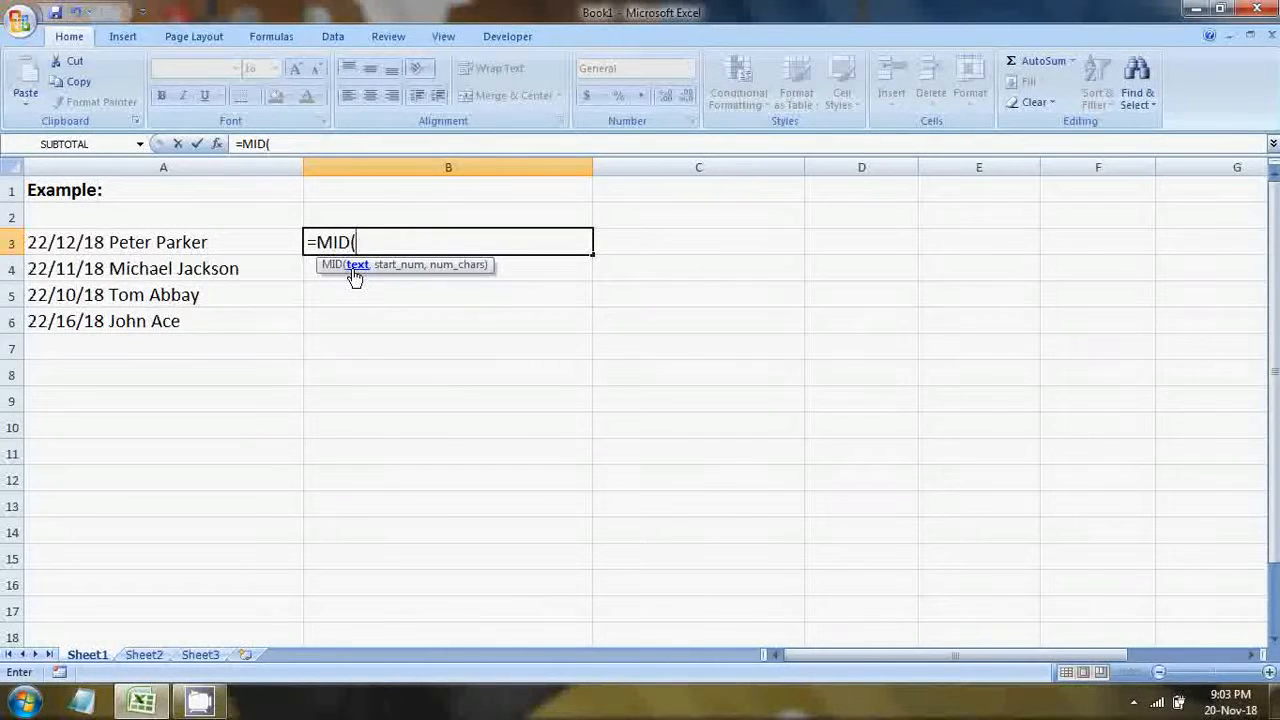
pyautogui.click(180, 245)
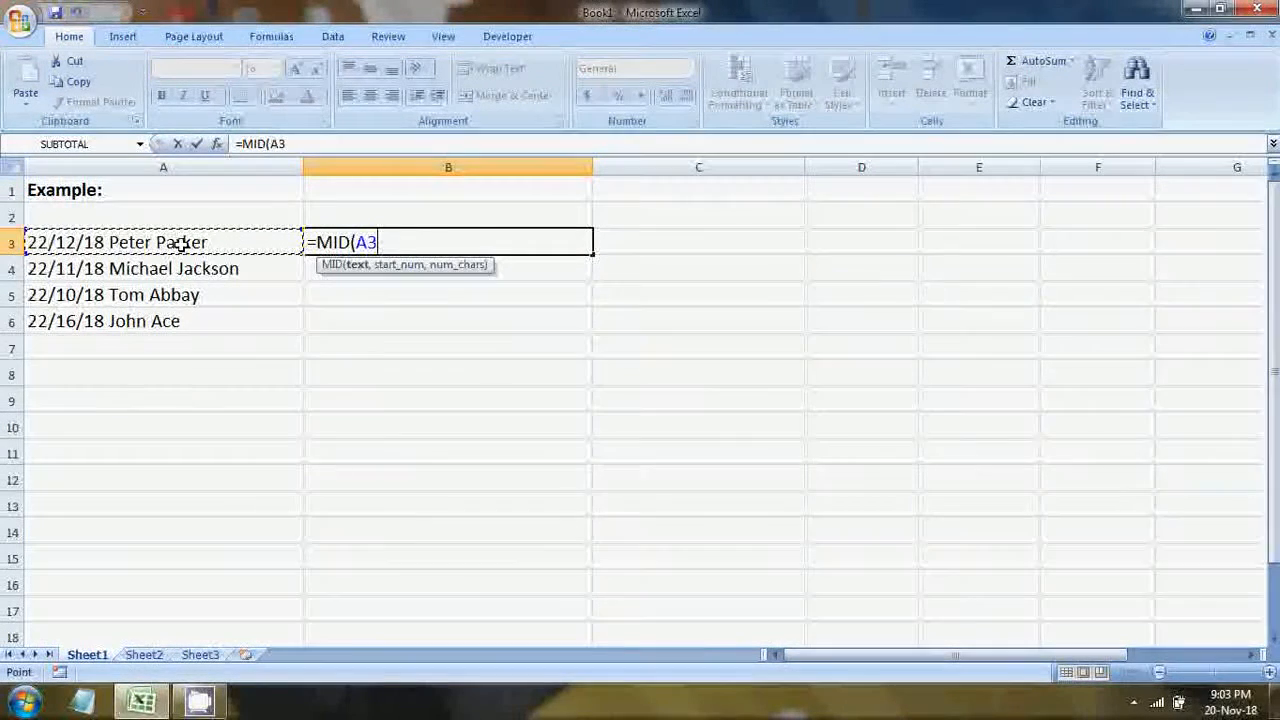
pyautogui.write(',')
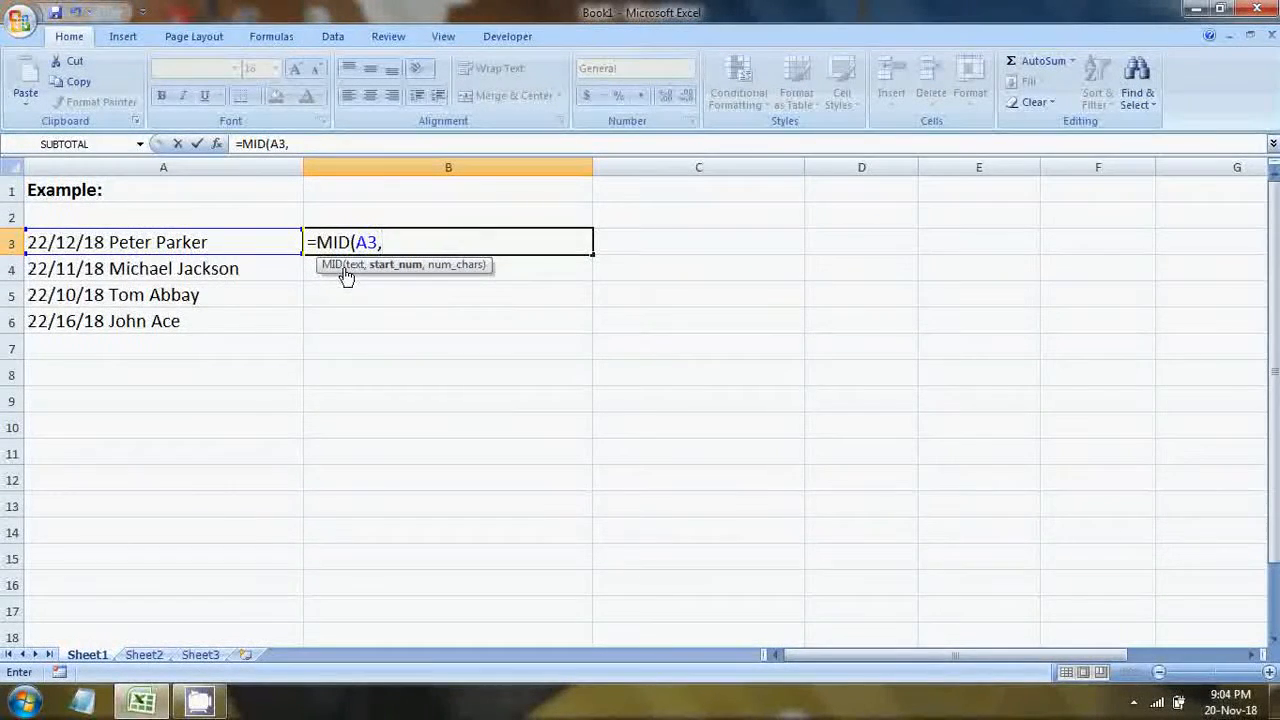
# Step: Add FIND(" ",A3) as the start_num argument of the MID formula in B3
pyautogui.write('f')
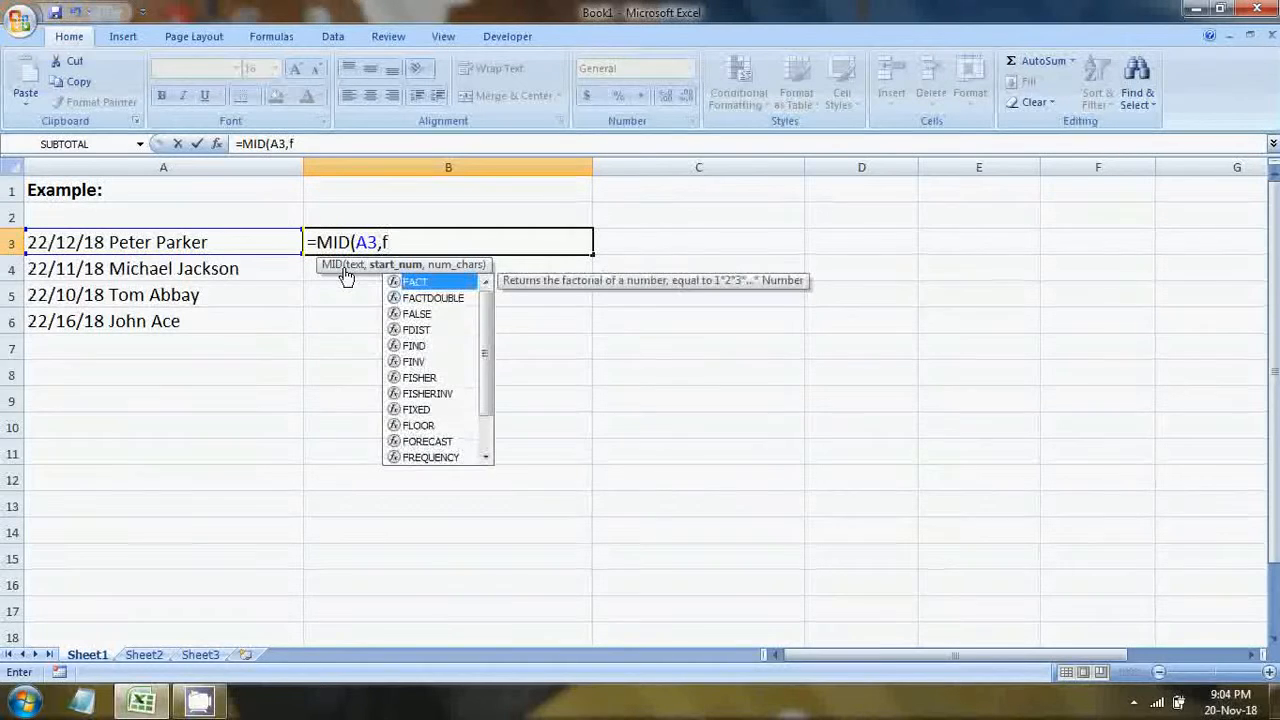
pyautogui.write('ind')
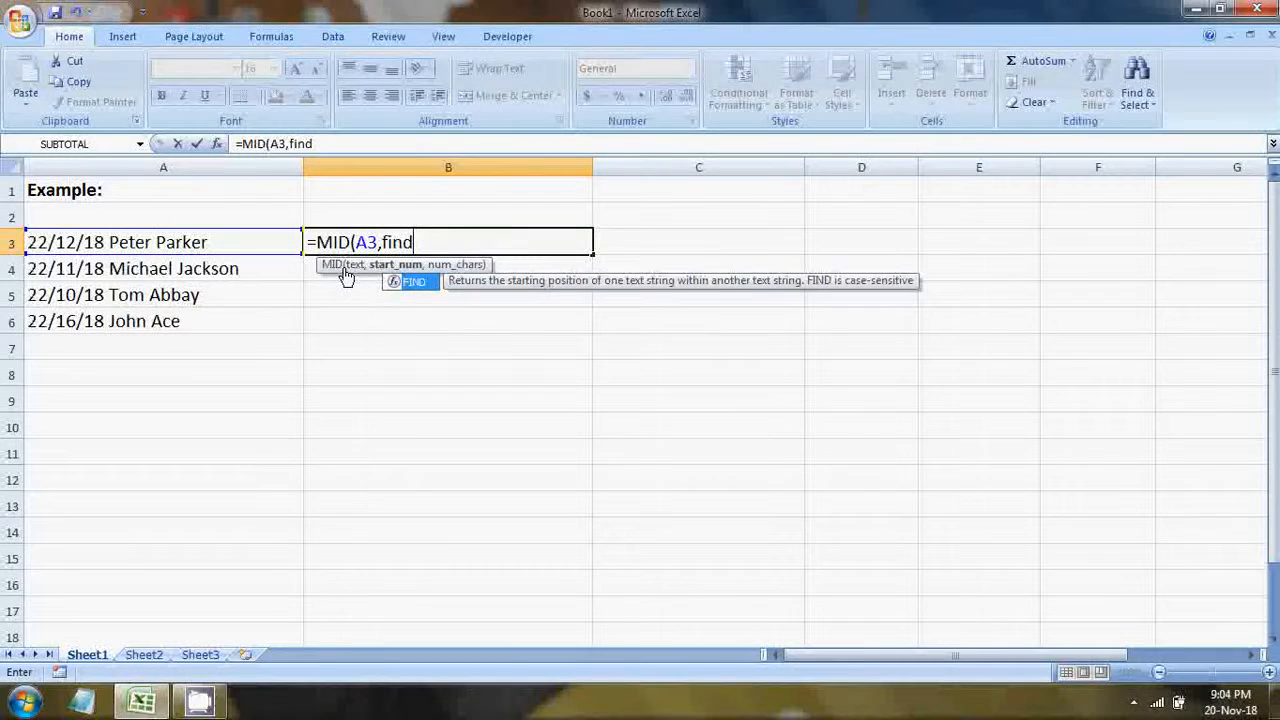
pyautogui.press('Tab')
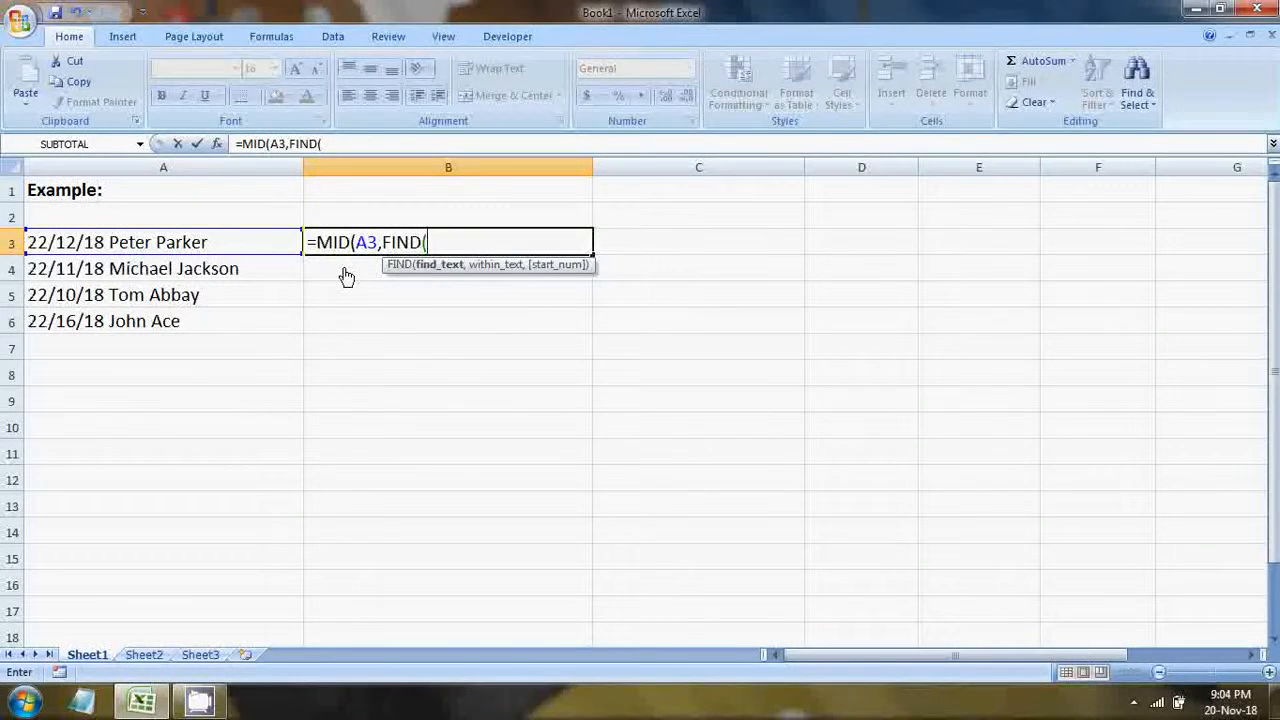
pyautogui.click(108, 250)
pyautogui.write('" "')
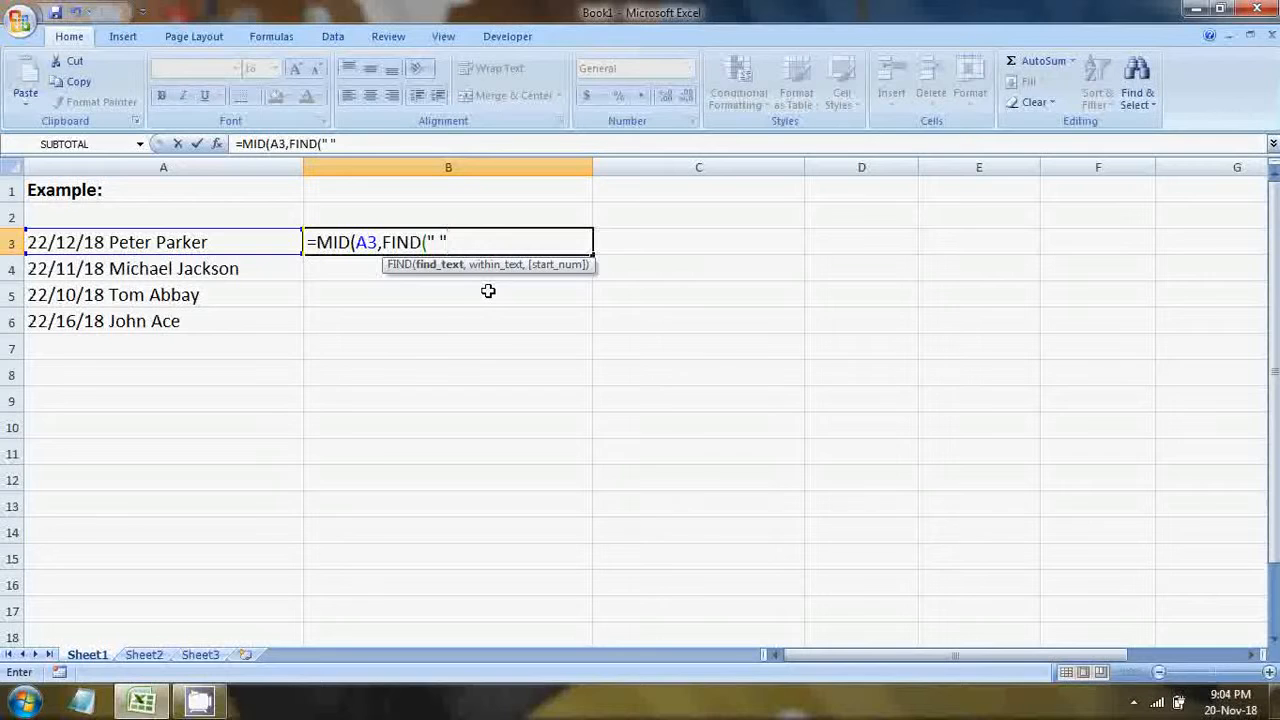
pyautogui.write(',')
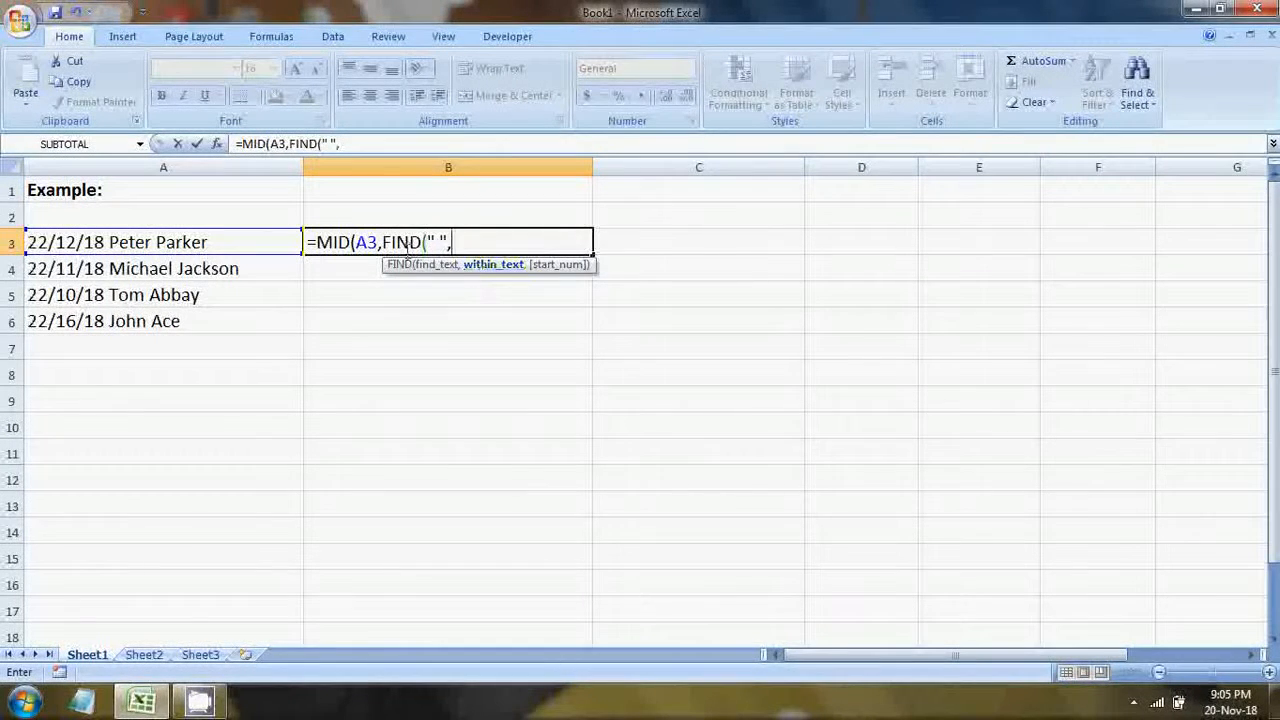
pyautogui.click(239, 243)
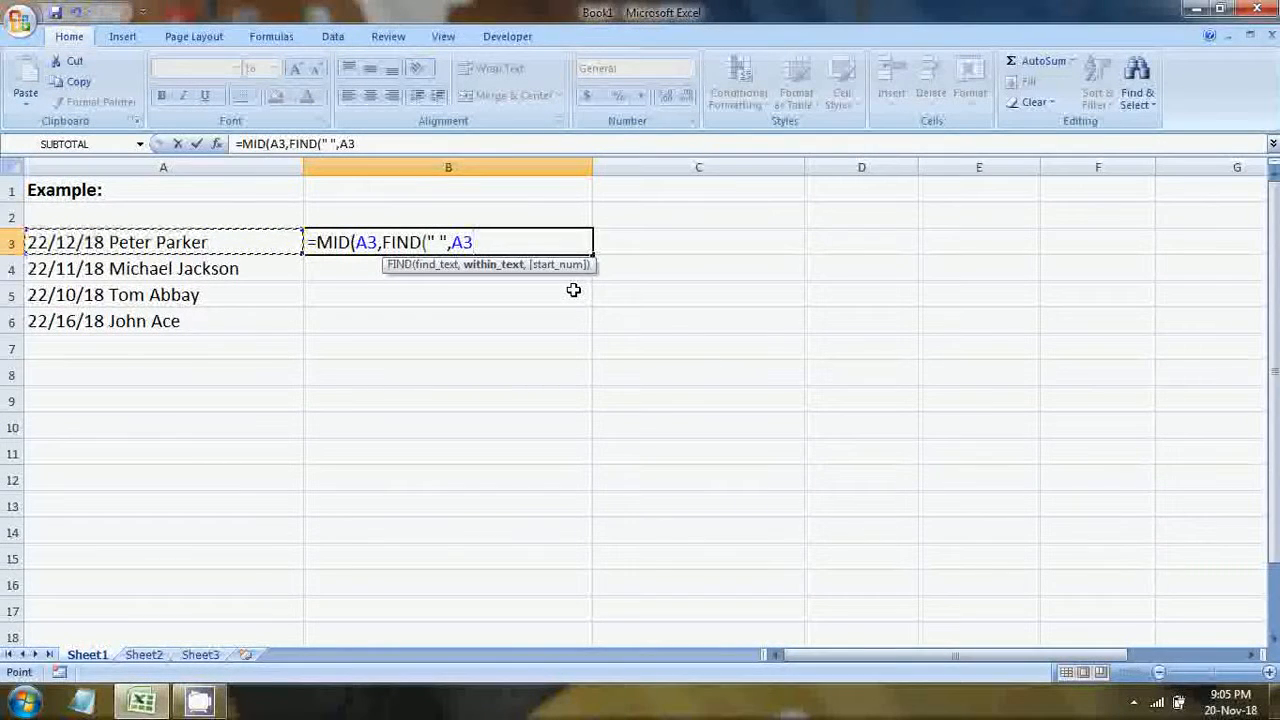
pyautogui.write(')')
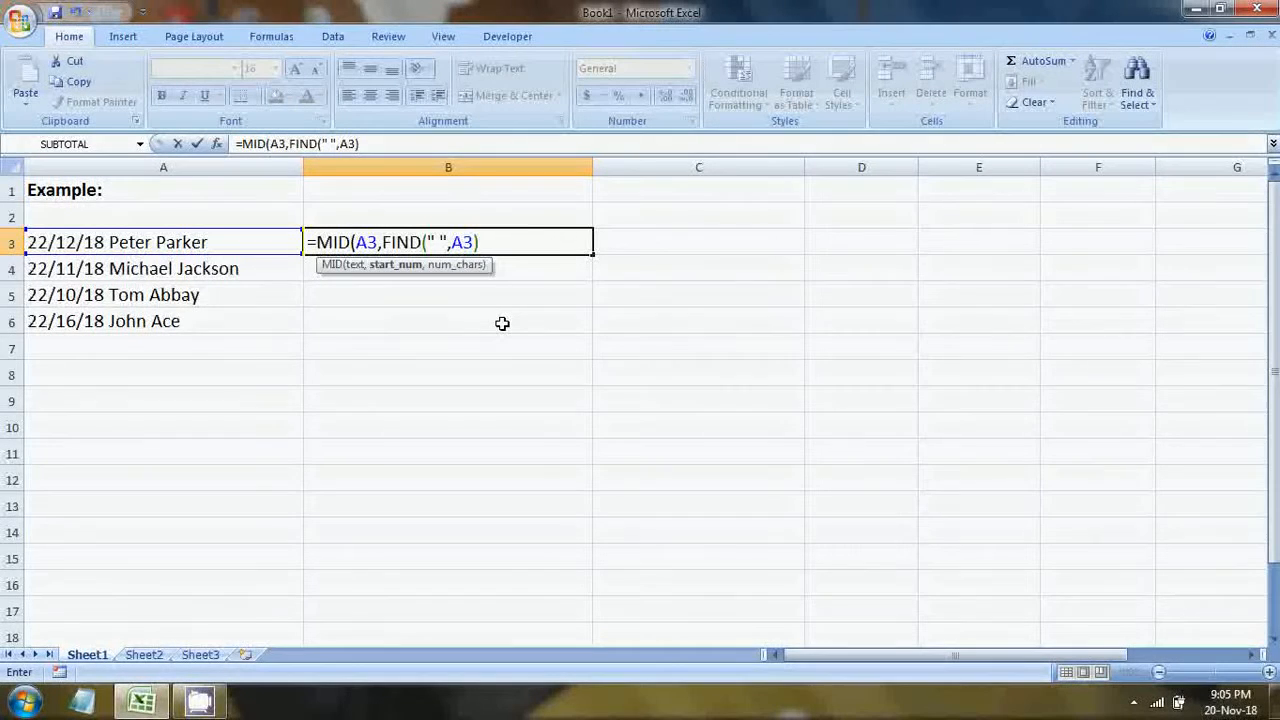
# Step: Complete the B3 formula with LEN(A3) as num_chars, giving =MID(A3,FIND(" ",A3),LEN(A3)), and enter it
pyautogui.write(',')
pyautogui.write('len')
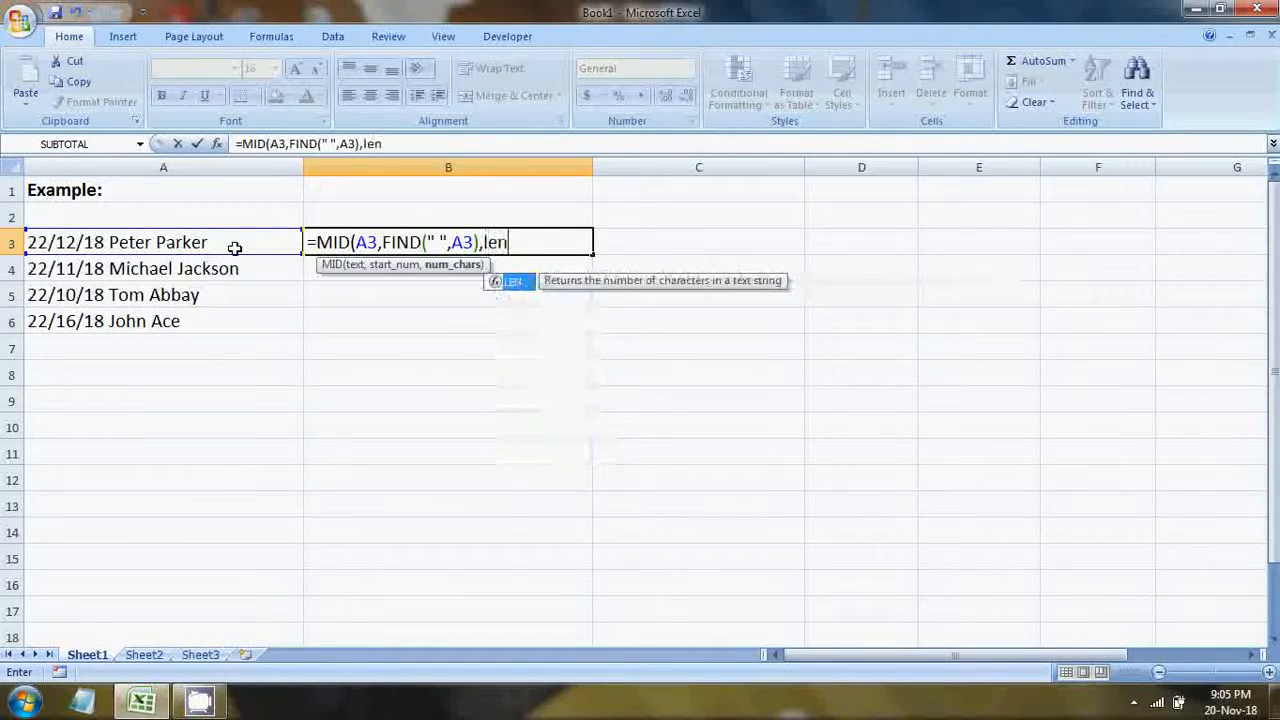
pyautogui.press('Tab')
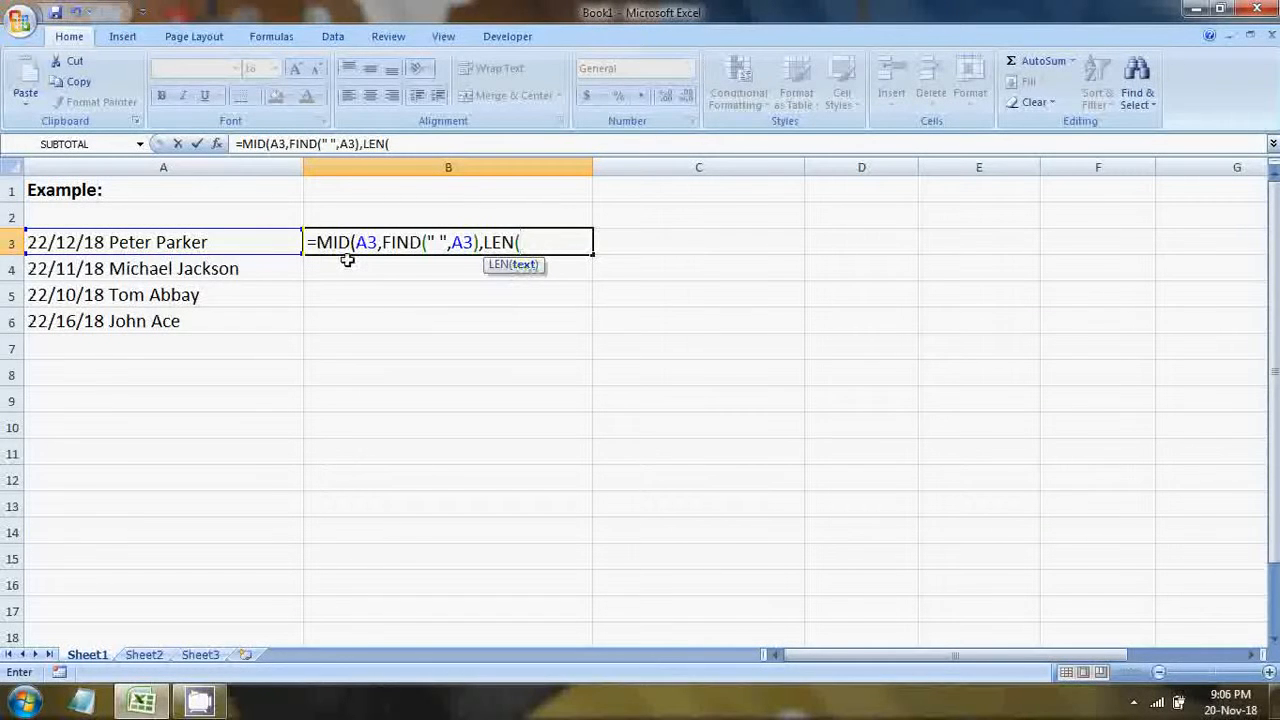
pyautogui.click(162, 242)
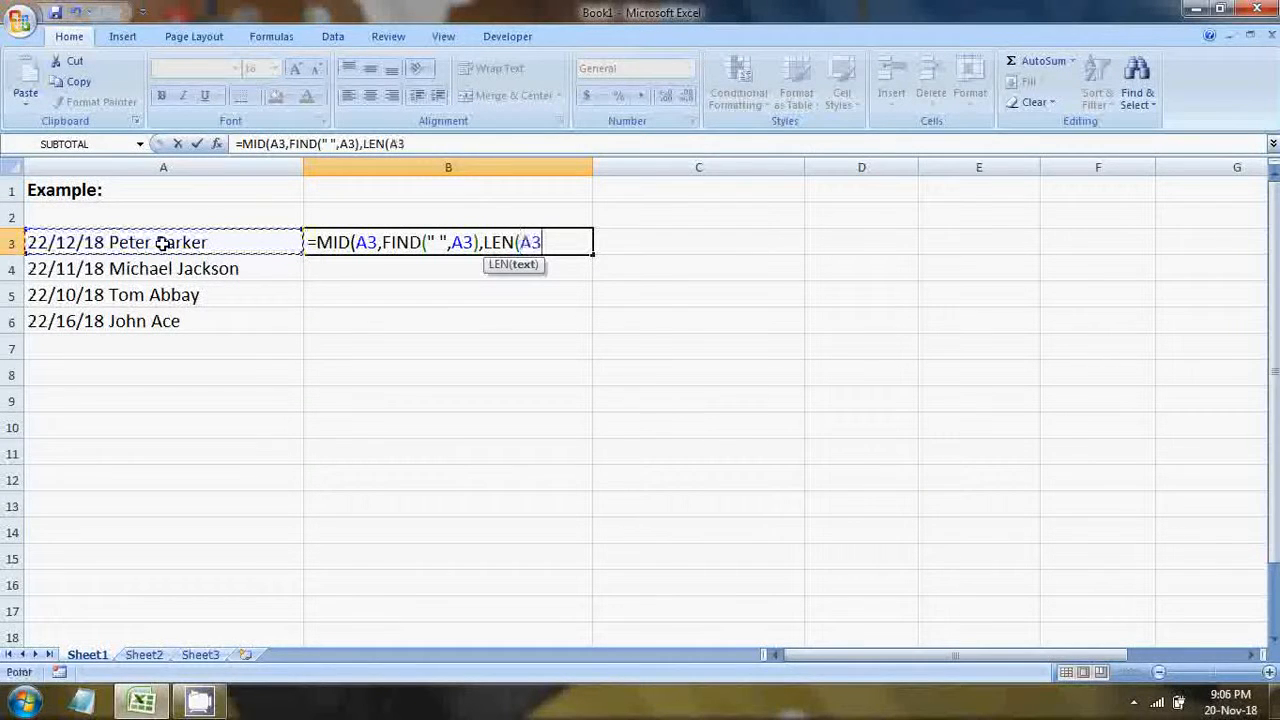
pyautogui.write(')')
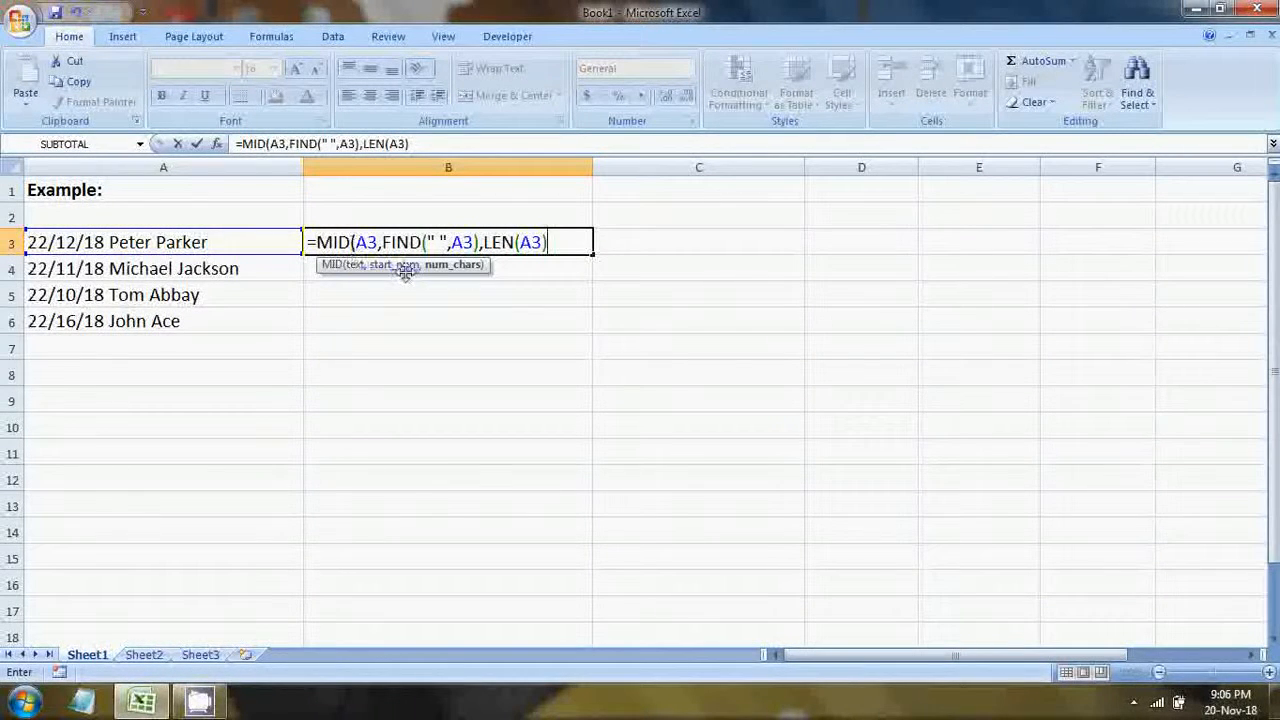
pyautogui.write(')')
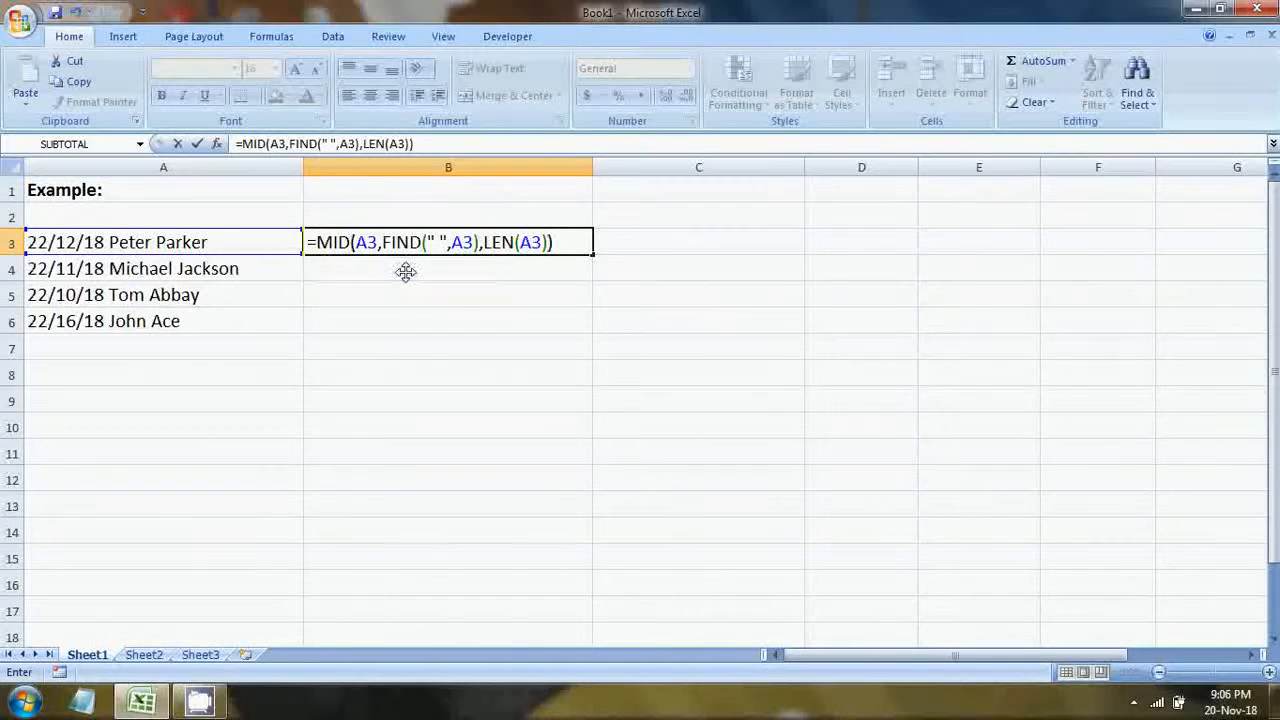
pyautogui.press('Return')
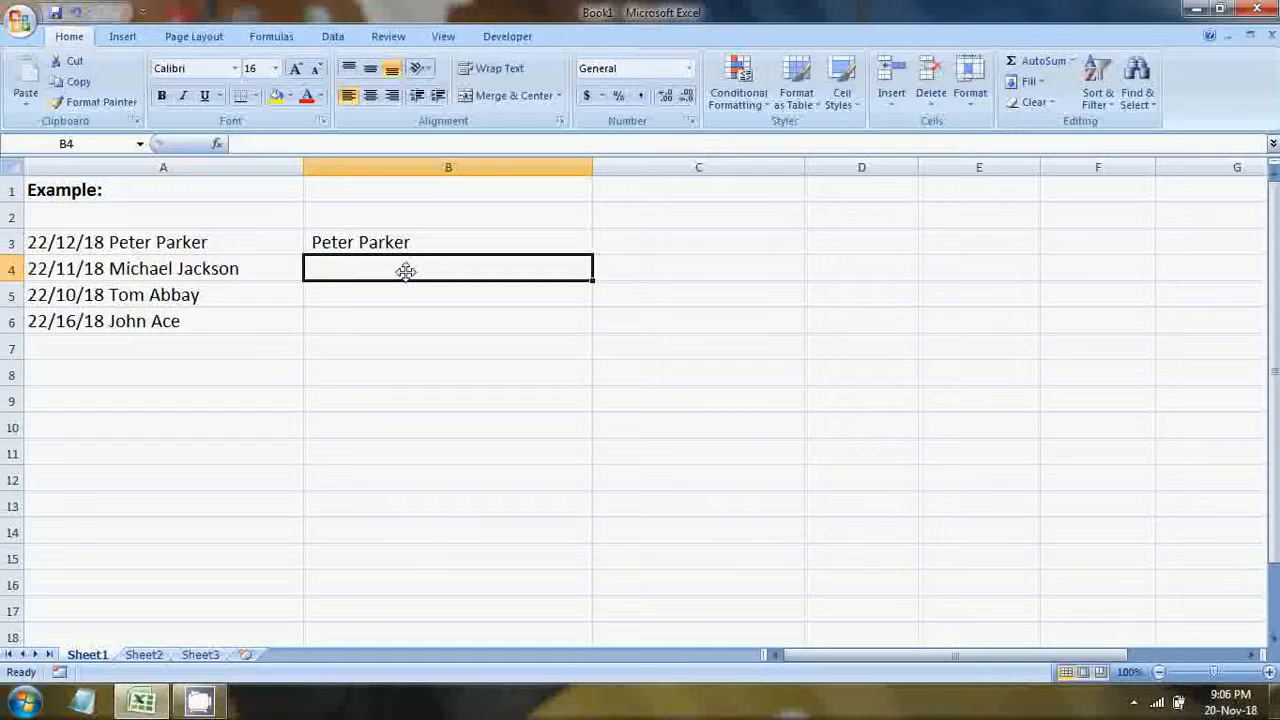
# Step: Copy the MID formula from B3 down through B6
pyautogui.click(406, 240)
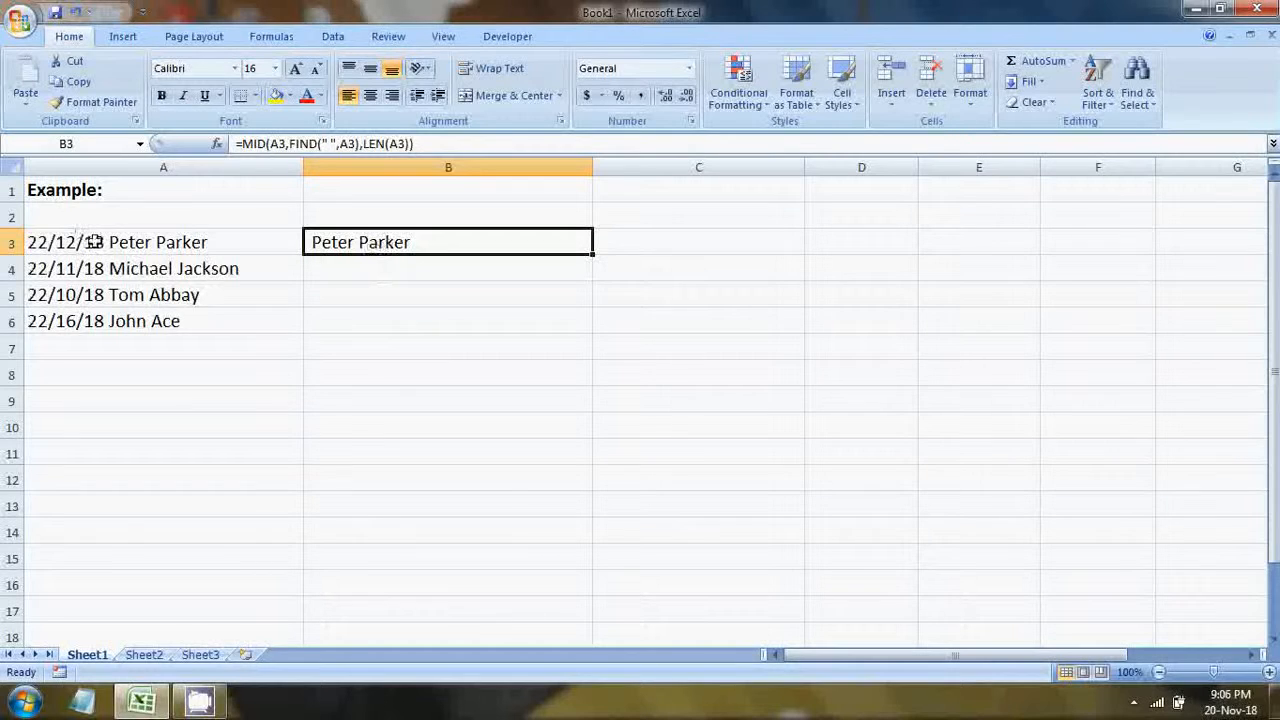
pyautogui.click(425, 269)
pyautogui.click(423, 243)
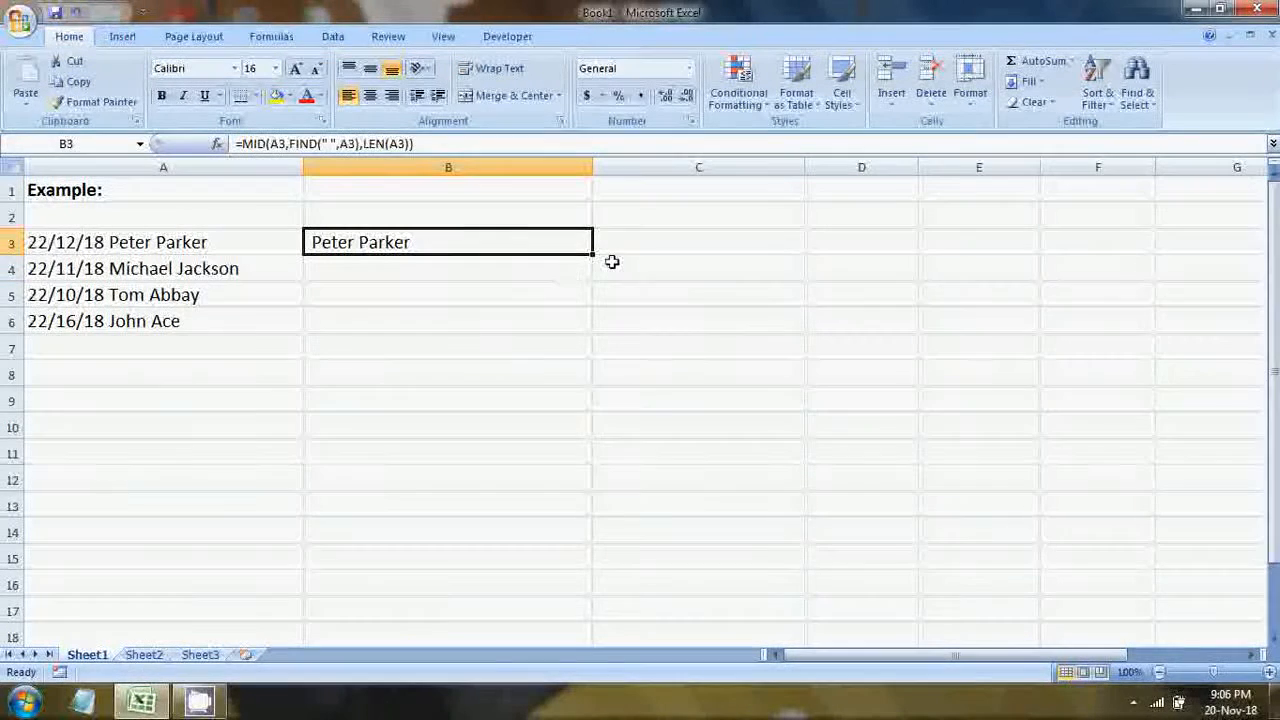
pyautogui.moveTo(591, 256); pyautogui.dragTo(583, 329)
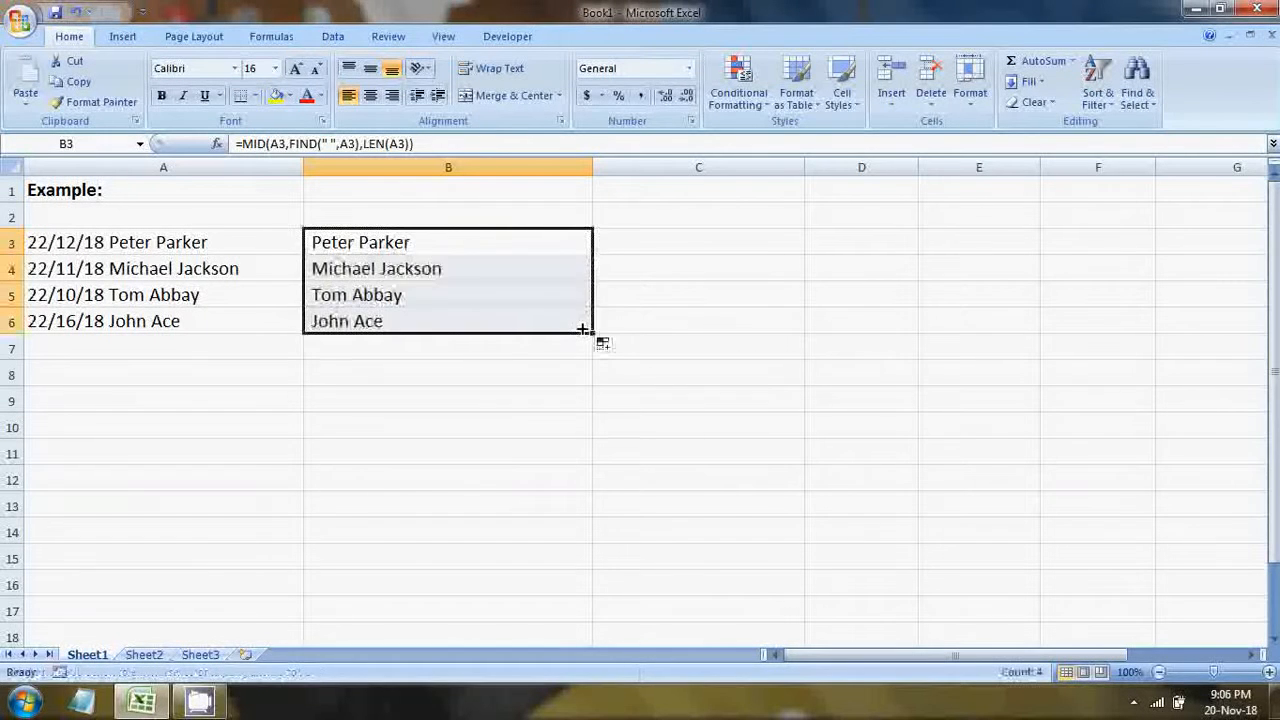
# Step: Check the extracted names and formulas in B3:B6 against the source entries in A3:A6
pyautogui.click(429, 267)
pyautogui.click(366, 243)
pyautogui.click(351, 271)
pyautogui.click(371, 294)
pyautogui.press('Down')
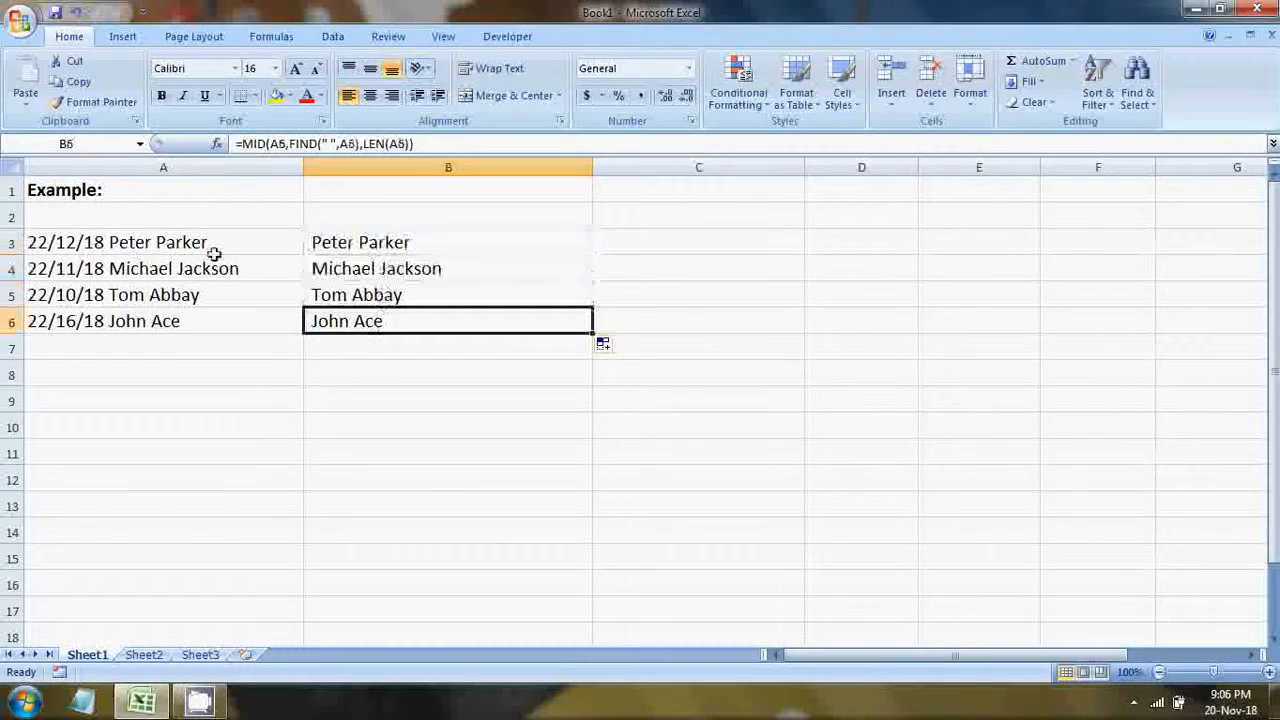
pyautogui.click(200, 245)
pyautogui.click(212, 268)
pyautogui.click(215, 295)
pyautogui.click(215, 320)
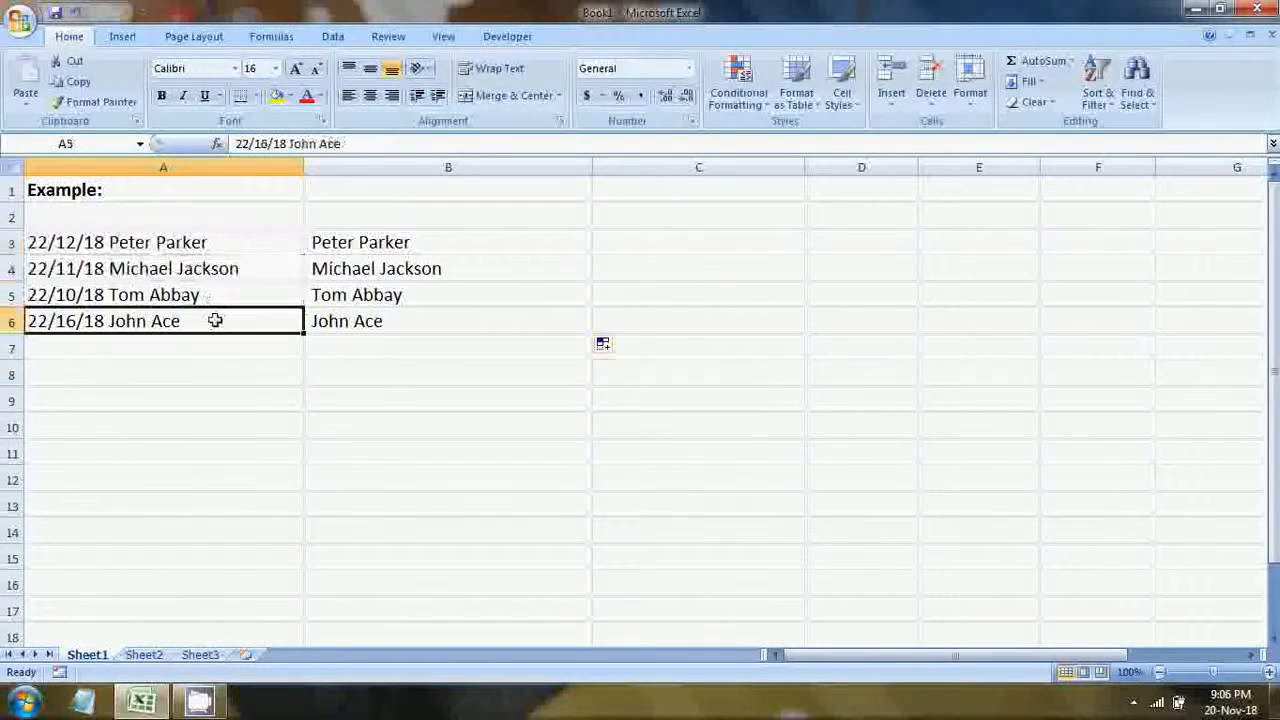
pyautogui.click(343, 328)
pyautogui.click(368, 292)
pyautogui.moveTo(356, 252); pyautogui.dragTo(354, 323)
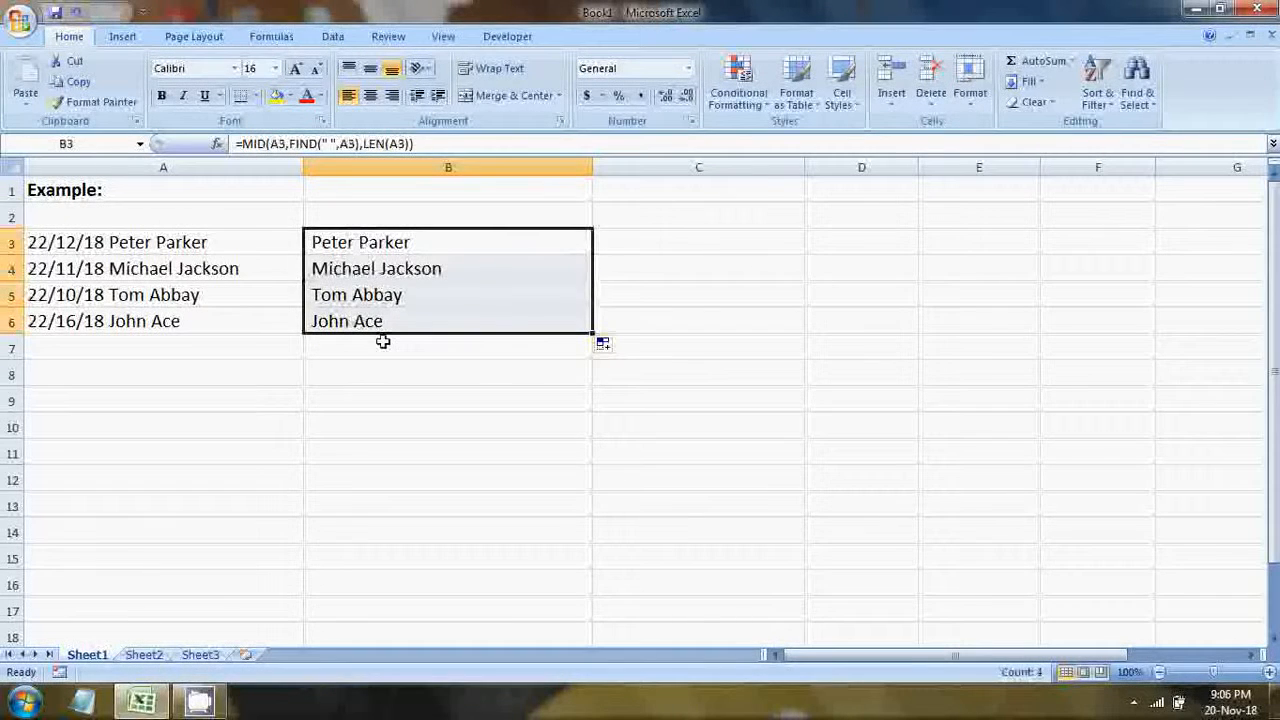
pyautogui.click(380, 325)
pyautogui.click(374, 292)
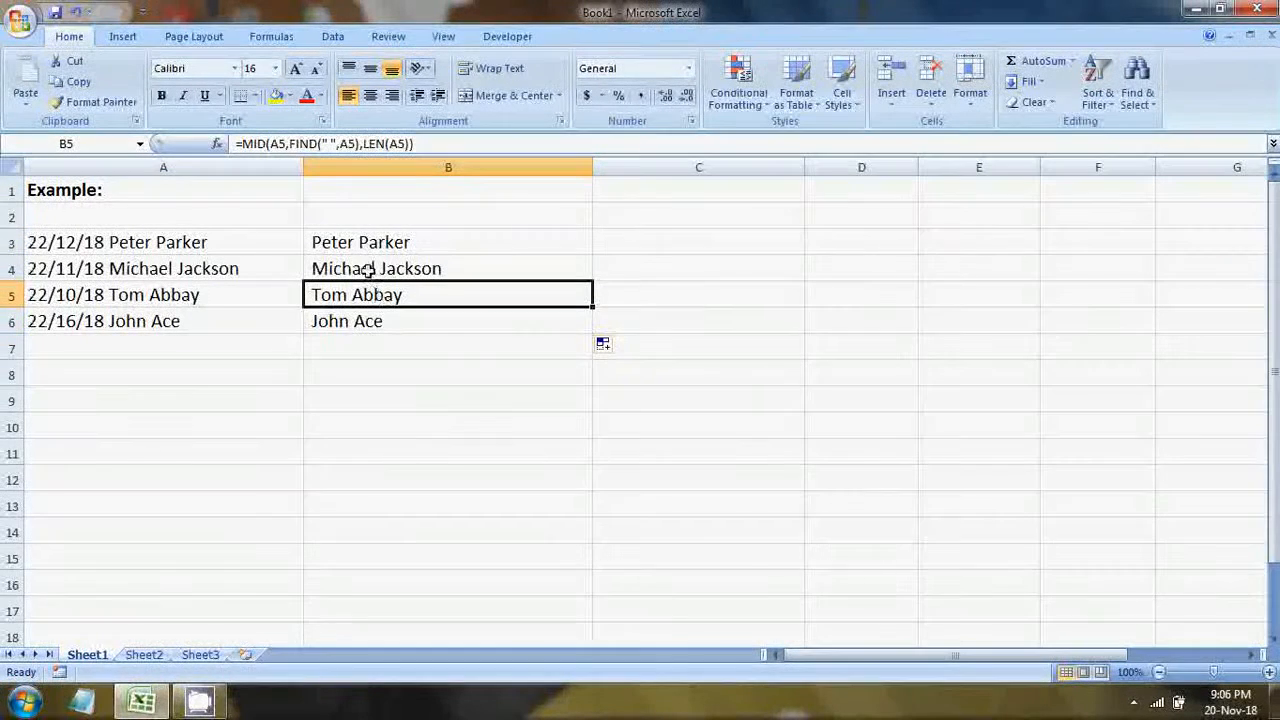
pyautogui.click(368, 270)
pyautogui.moveTo(360, 241); pyautogui.dragTo(363, 320)
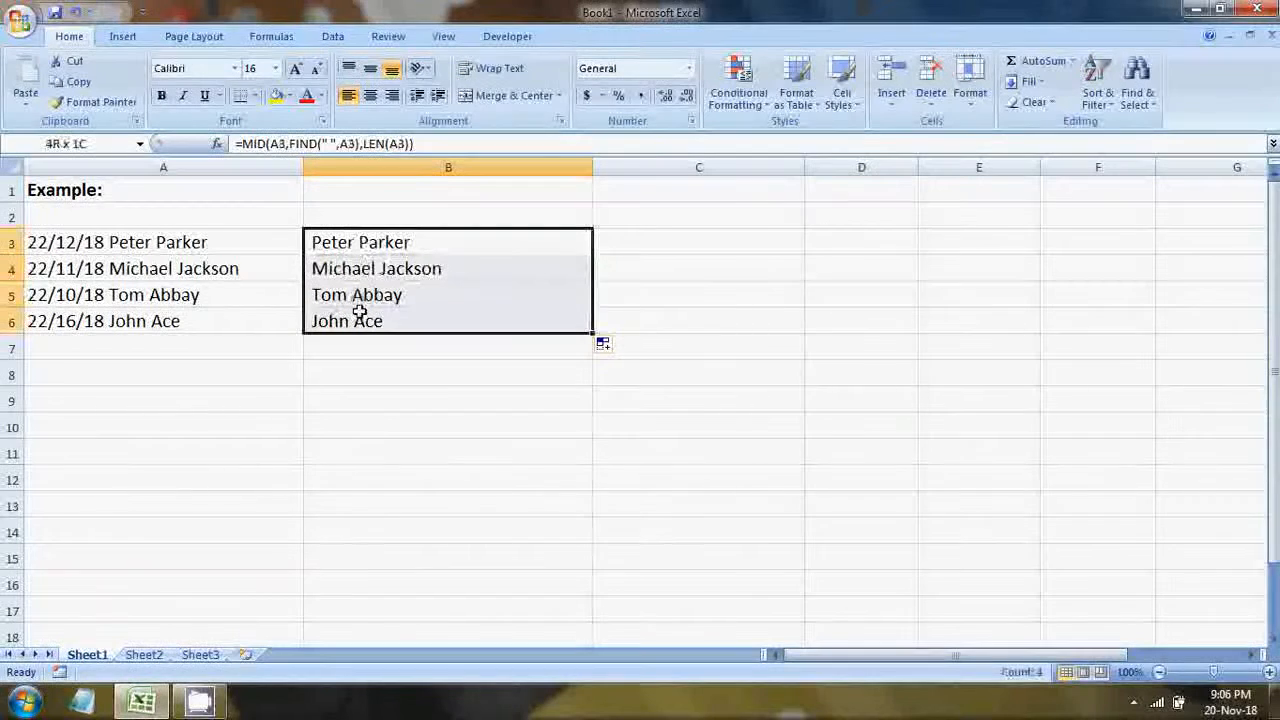
pyautogui.click(400, 246)
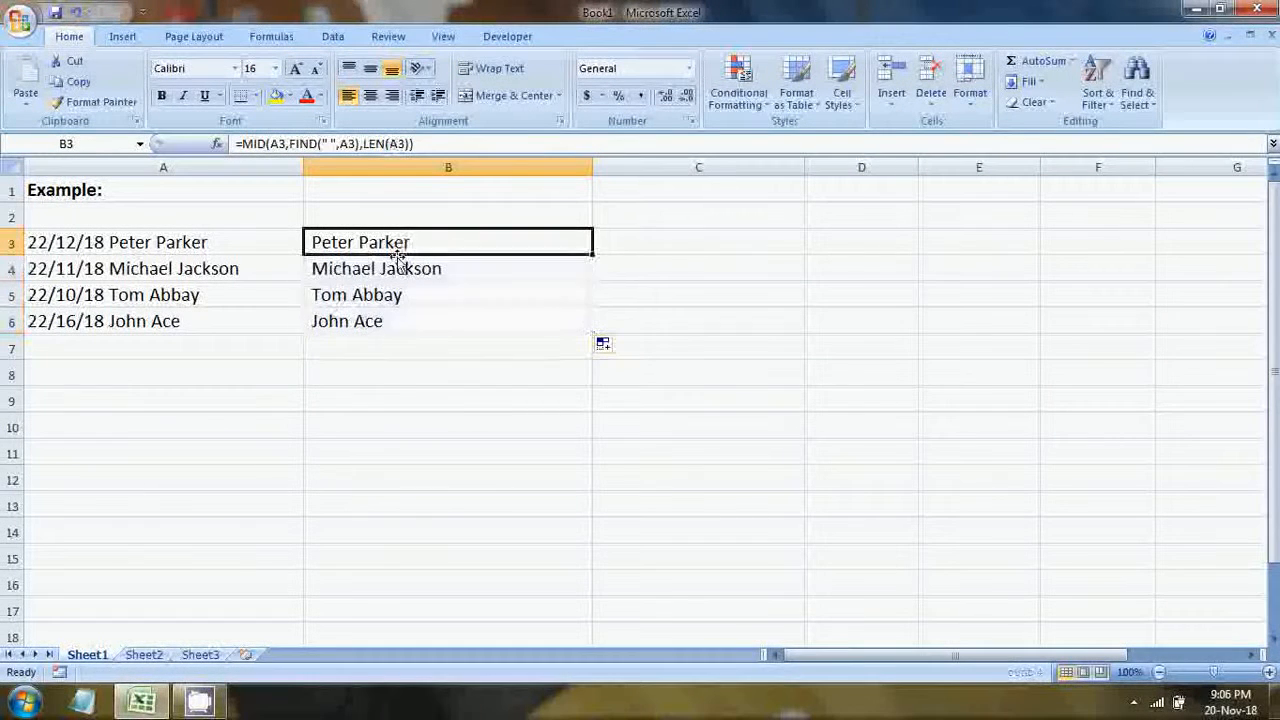
pyautogui.click(398, 272)
pyautogui.click(394, 296)
pyautogui.click(389, 321)
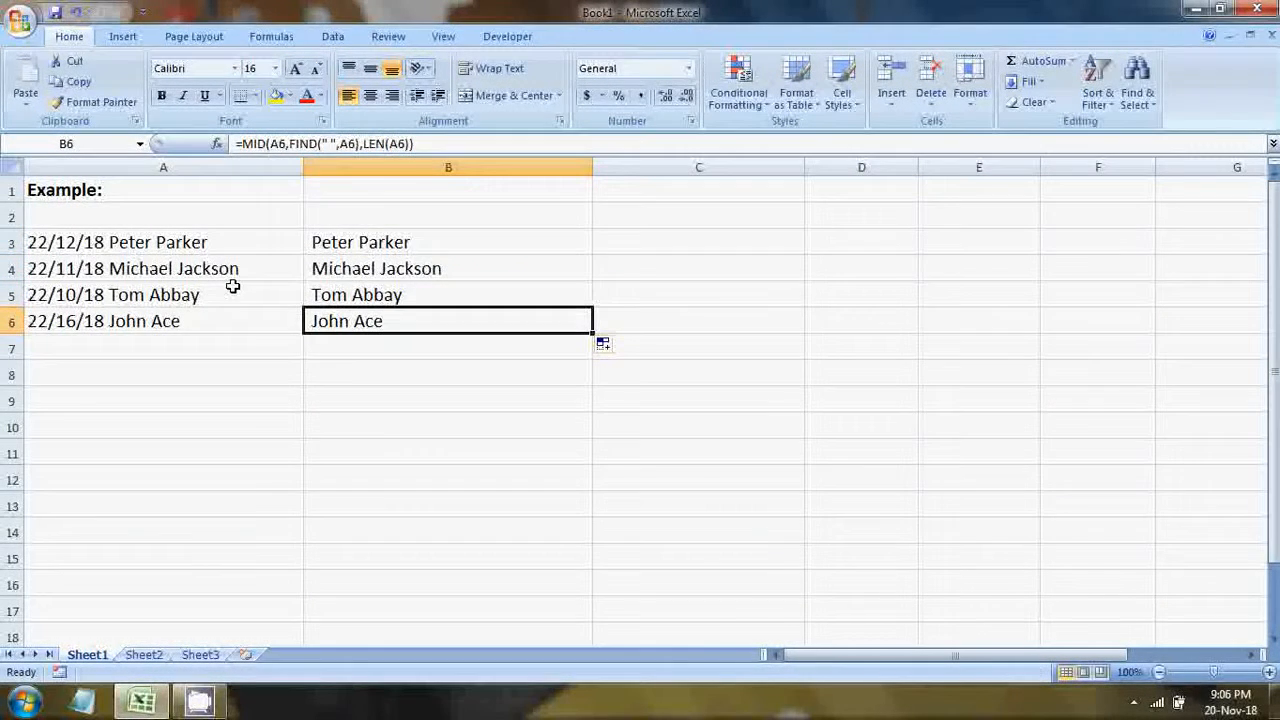
pyautogui.click(361, 355)
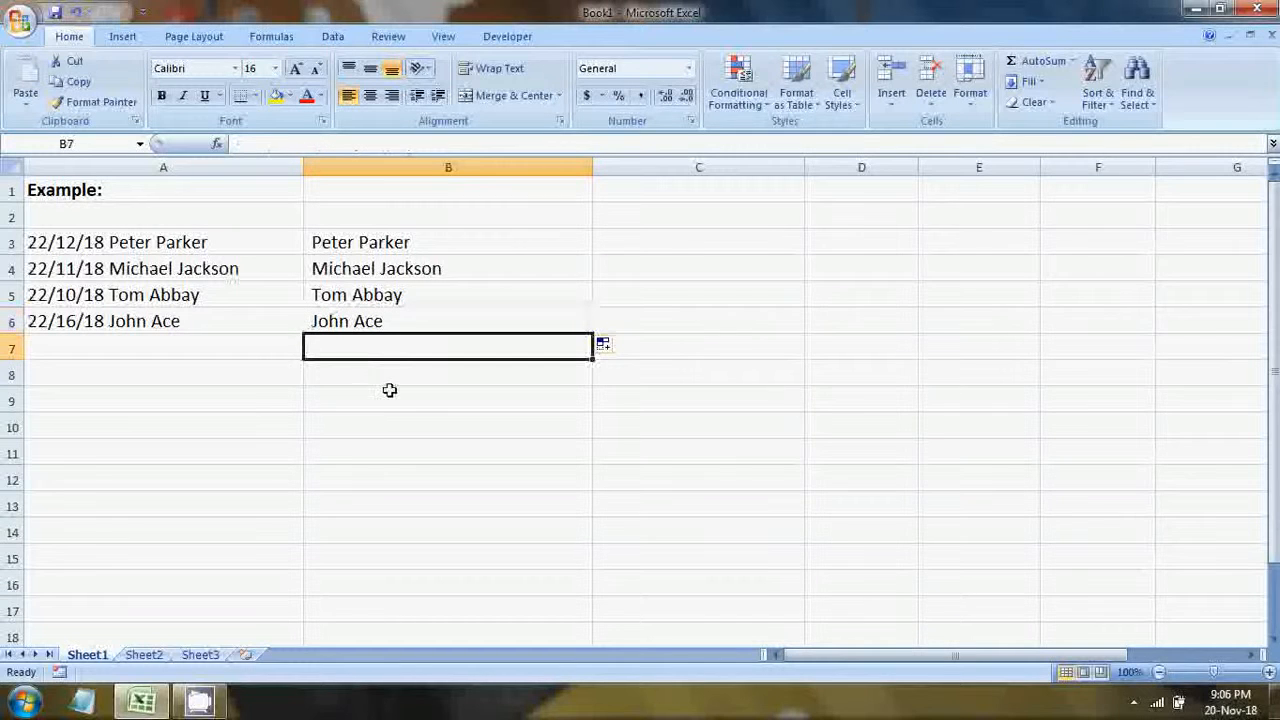
pyautogui.click(389, 391)
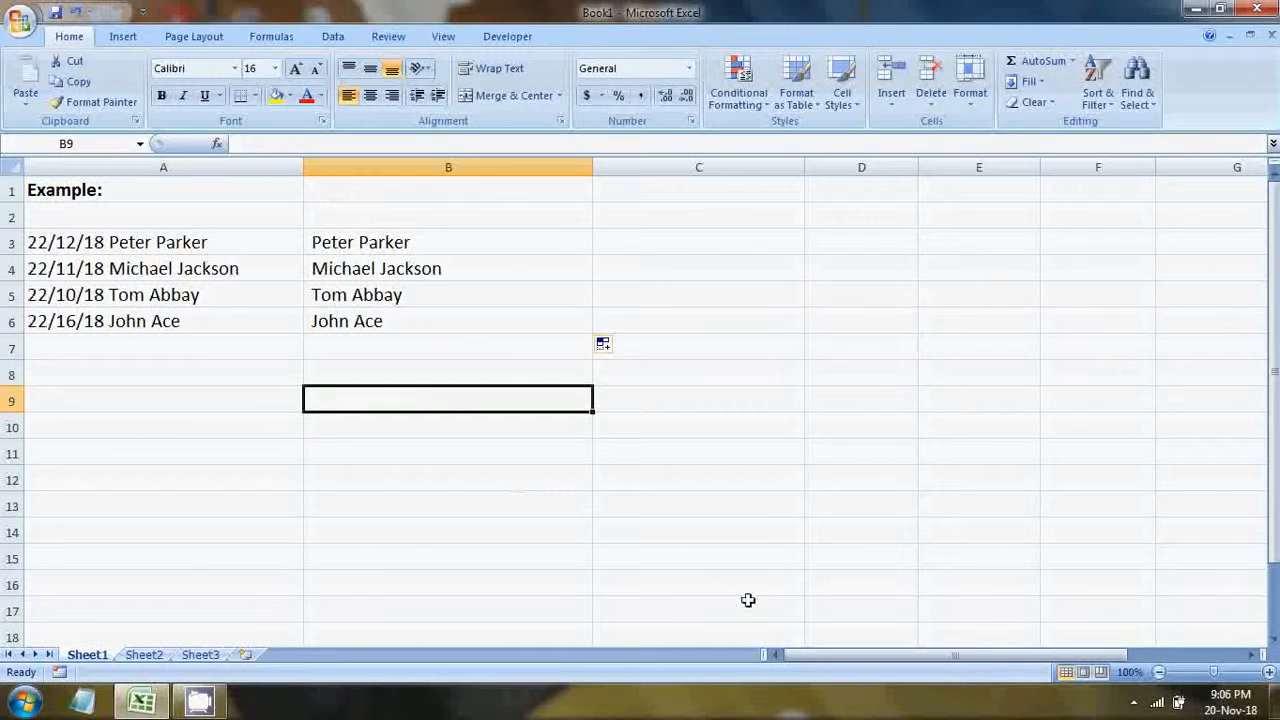